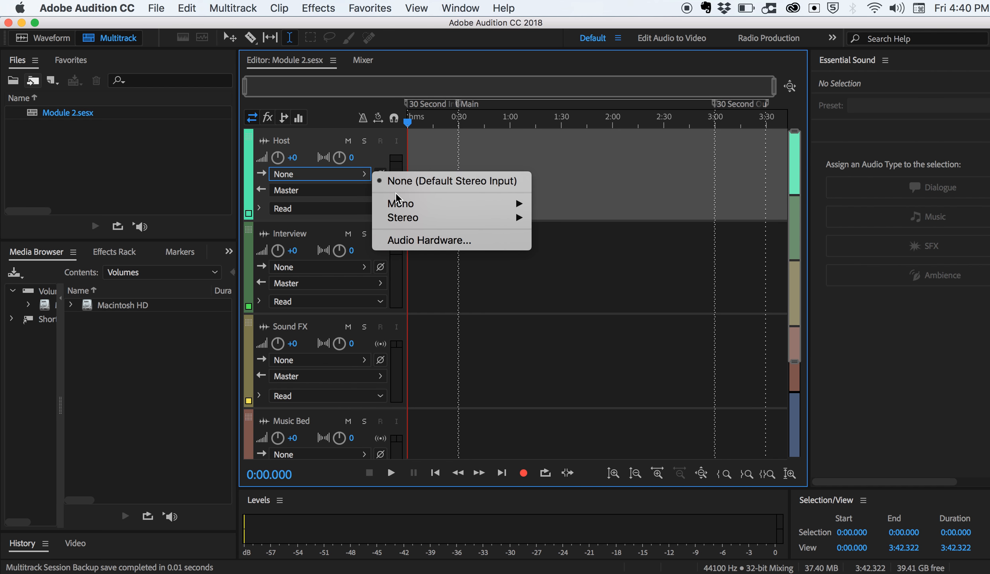
Set the Host track's input to mono [01M] Yeti Stereo Microphone: Front Left and arm the track for recording.
mouse_move(407, 205)
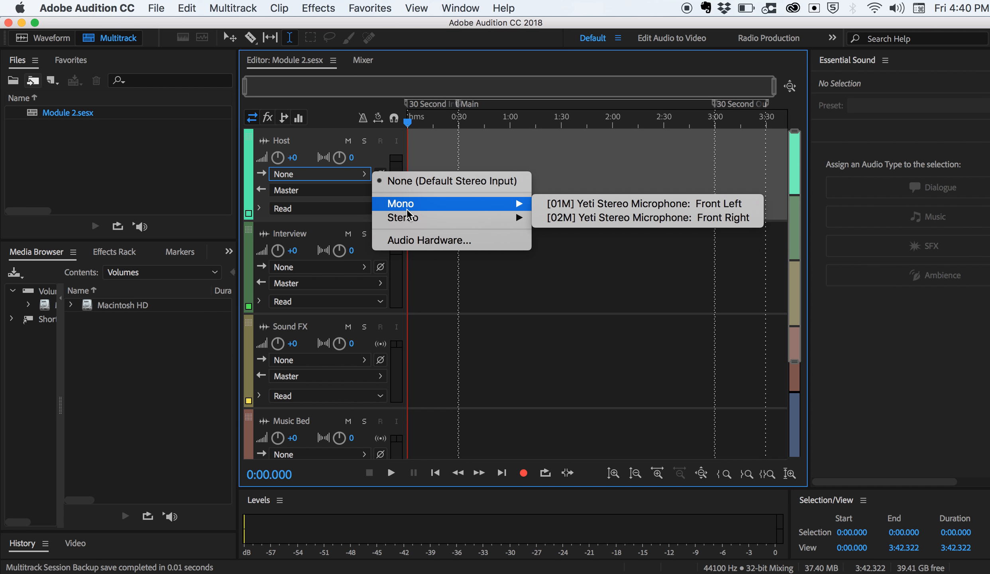
left_click(576, 206)
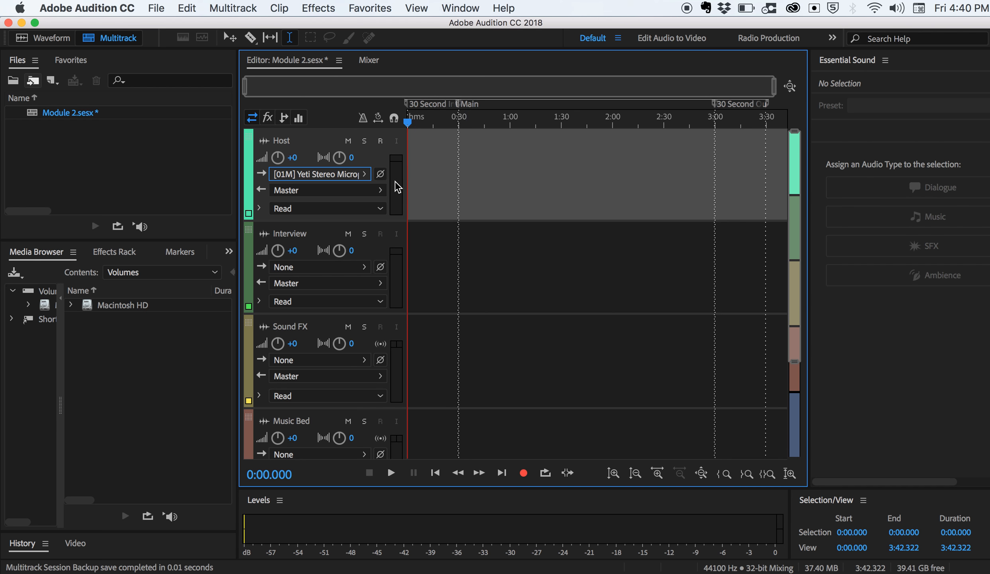
left_click(381, 141)
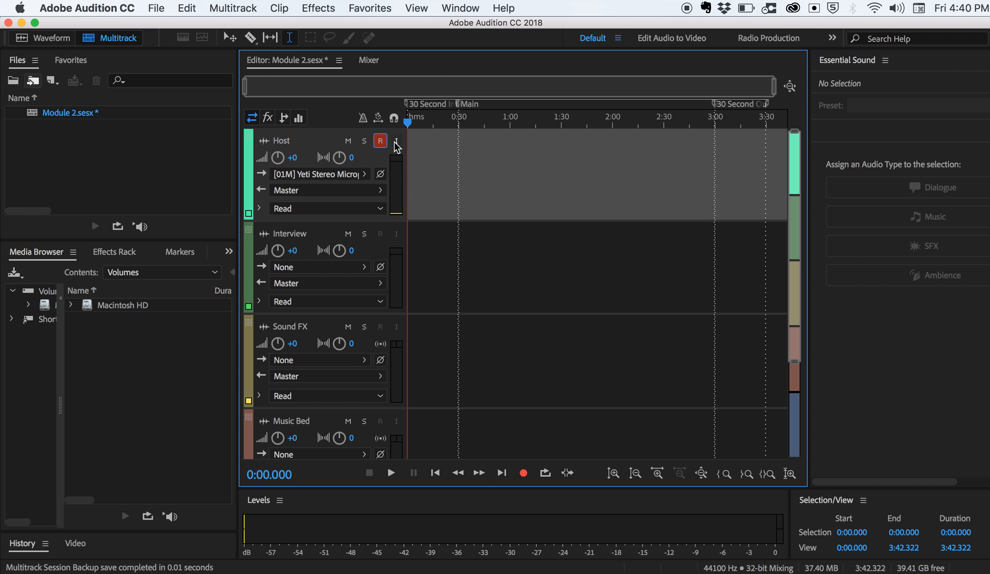
Record a voice clip of about 24 seconds on the Host track from the start of the timeline.
left_click(524, 473)
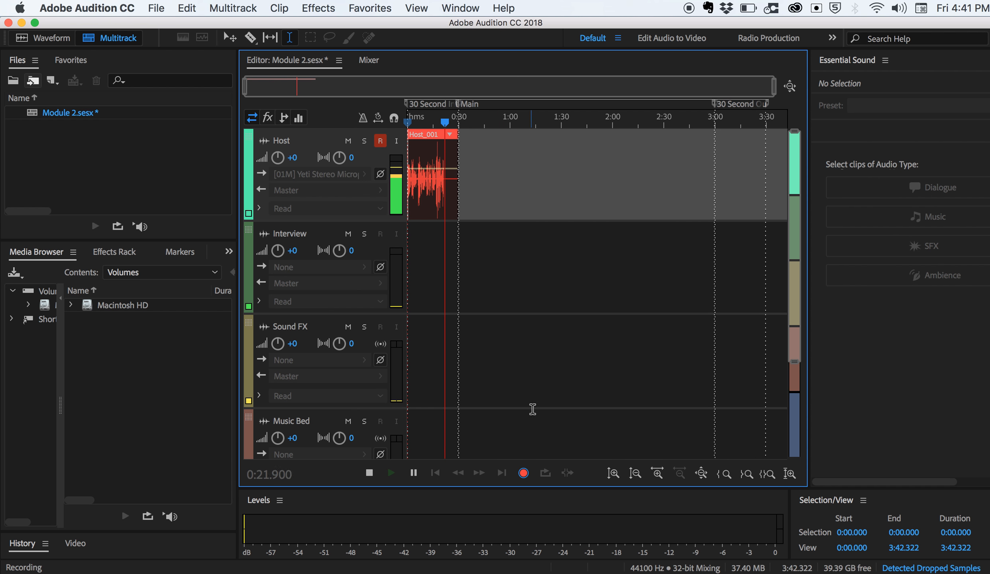
left_click(370, 474)
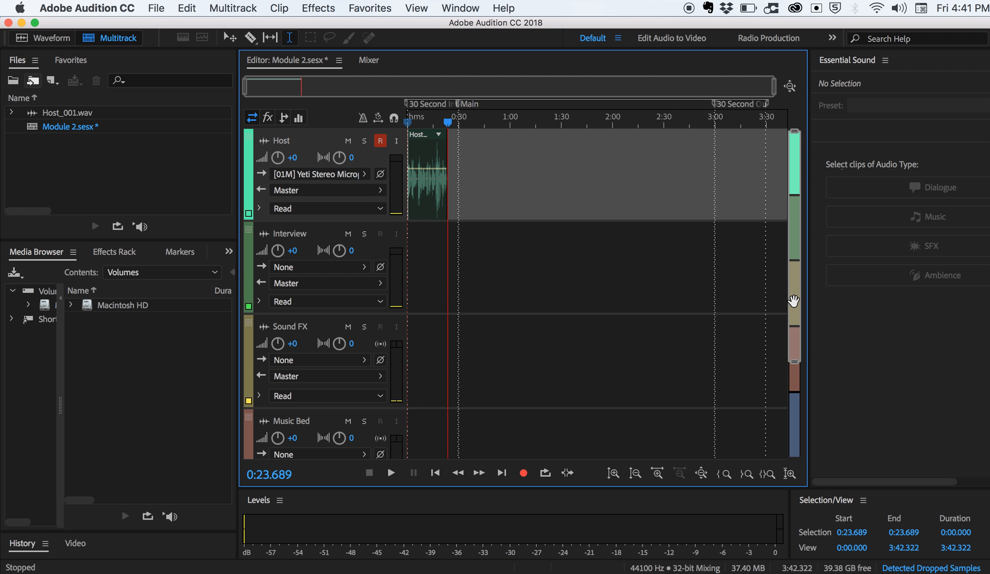
Zoom the timeline to about the first 26 seconds and make the Host track taller to enlarge the recorded waveform.
left_click_drag(793, 301, 796, 229)
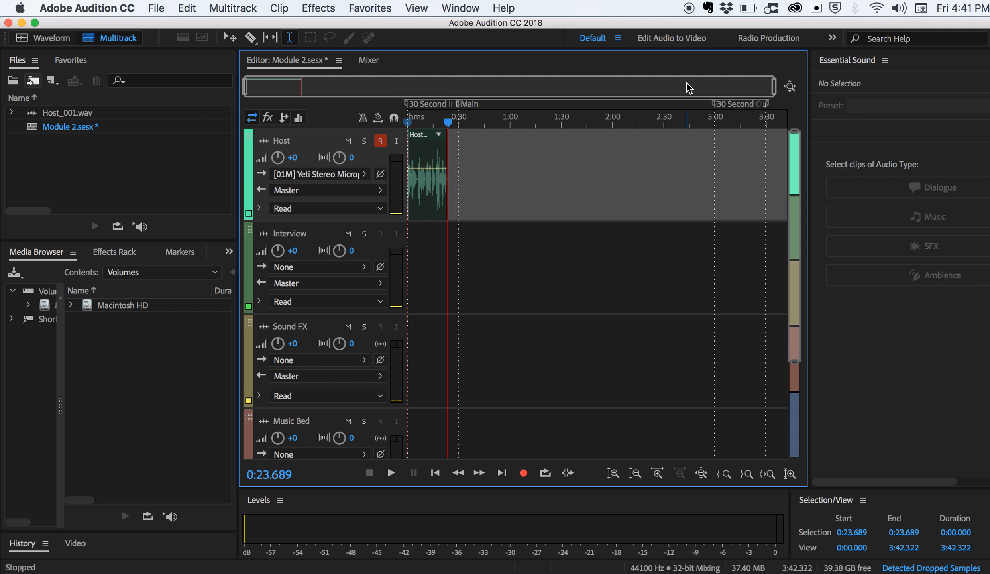
left_click_drag(773, 86, 419, 93)
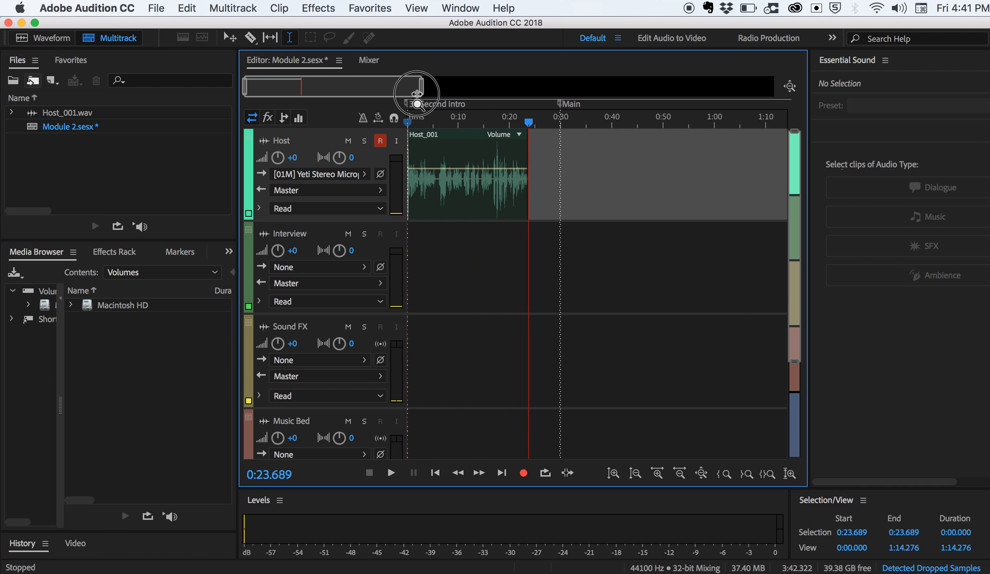
left_click_drag(347, 89, 307, 80)
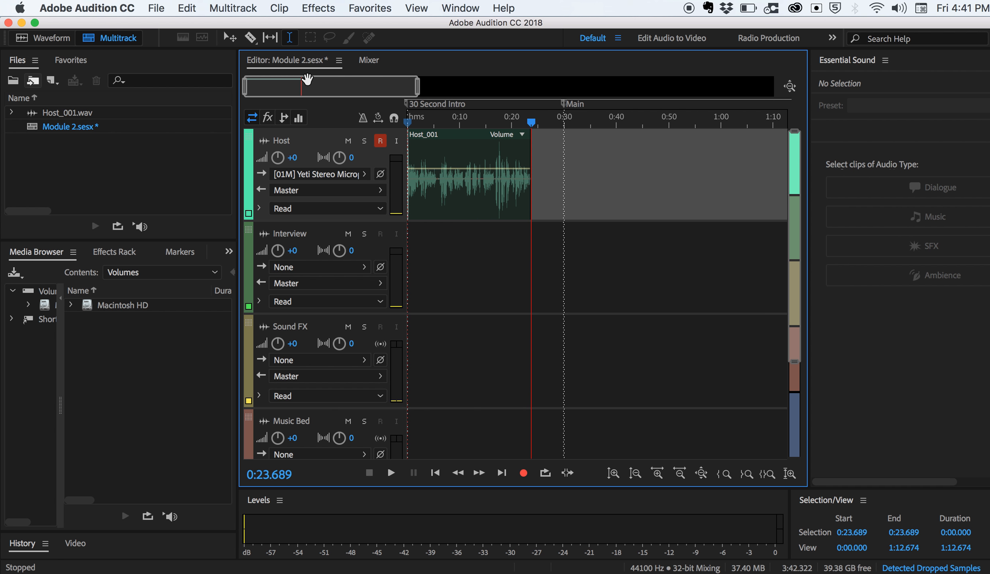
scroll(342, 89, "up", 5)
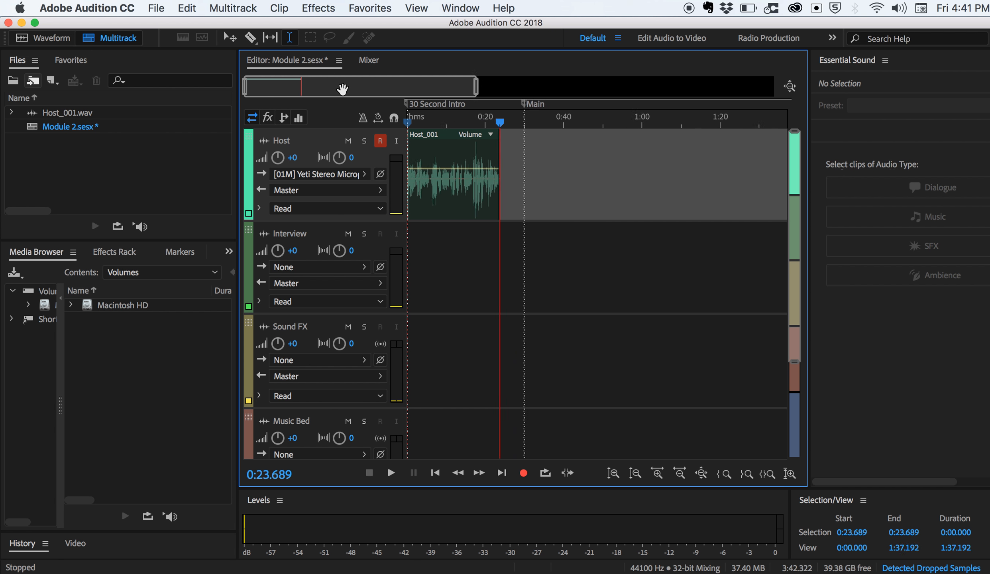
left_click_drag(342, 88, 271, 84)
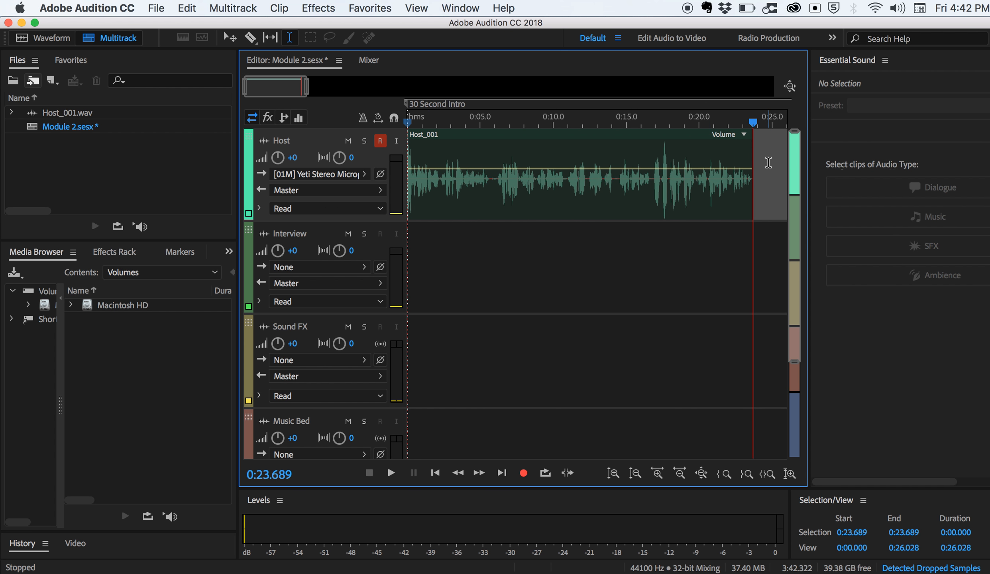
scroll(793, 199, "down", 3)
scroll(794, 199, "up", 5)
scroll(794, 200, "up", 4)
left_click_drag(798, 208, 797, 151)
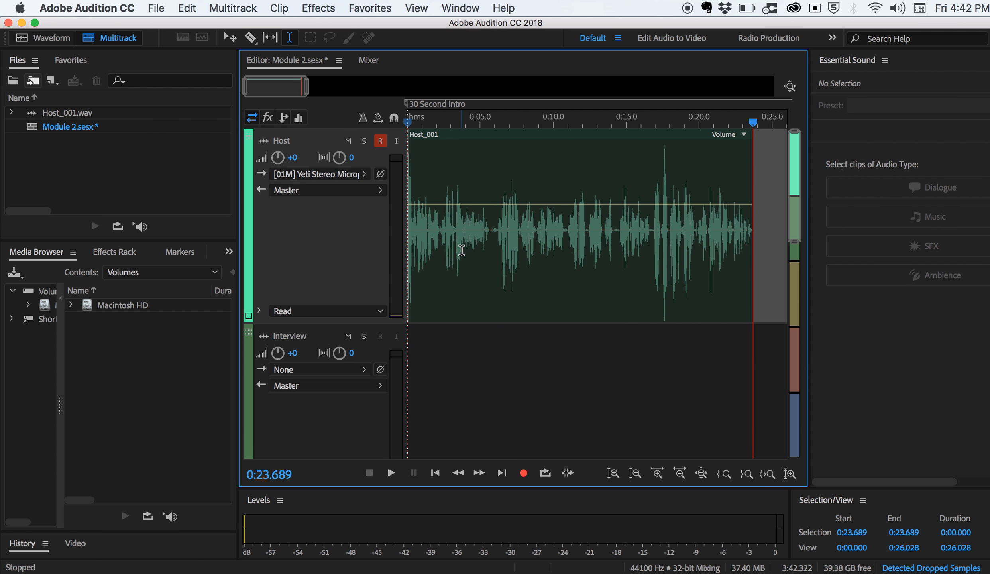
Narrow the track controls and widen the editor to give the Host waveform more room.
left_click_drag(406, 245, 337, 246)
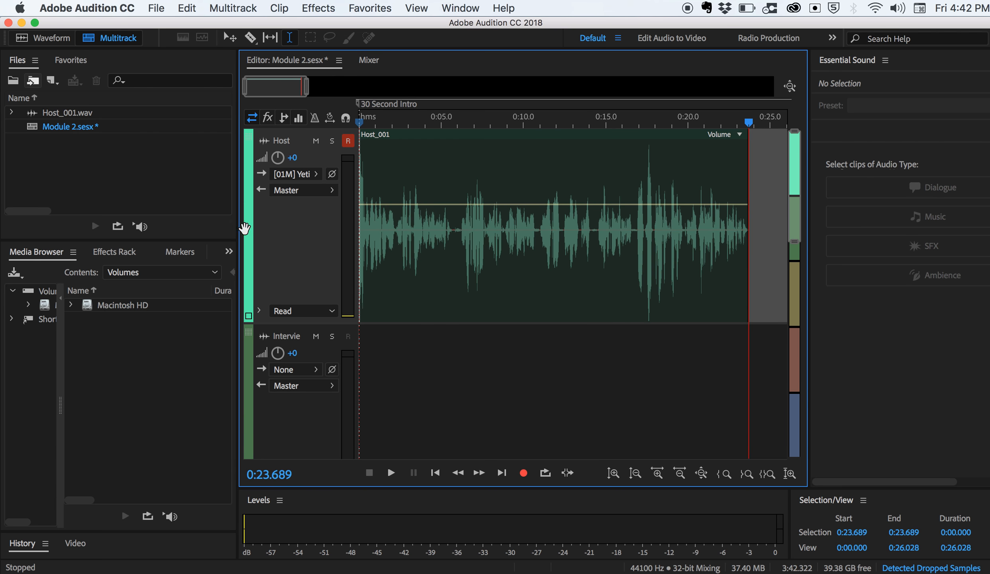
left_click_drag(238, 227, 125, 231)
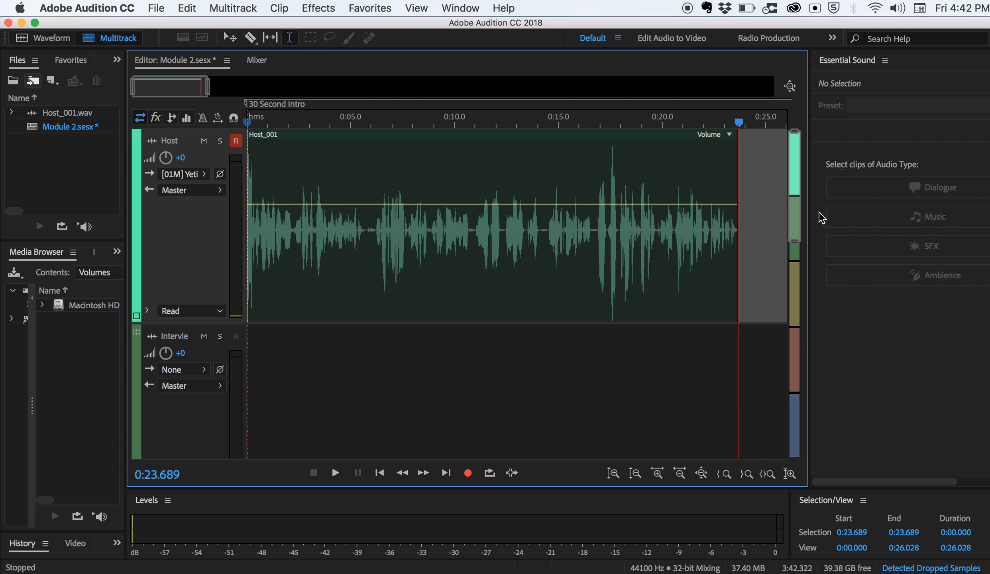
left_click_drag(808, 215, 814, 214)
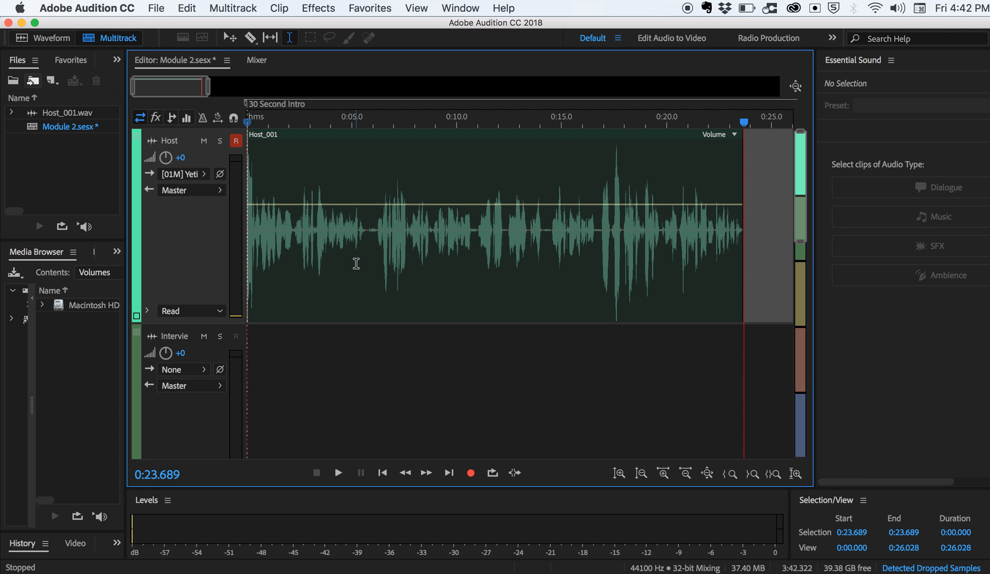
Try deleting the Host clip's audio from about 0:11.9 to its end with the Time Selection tool, and undo the deletion.
left_click(290, 40)
left_click_drag(496, 179, 754, 187)
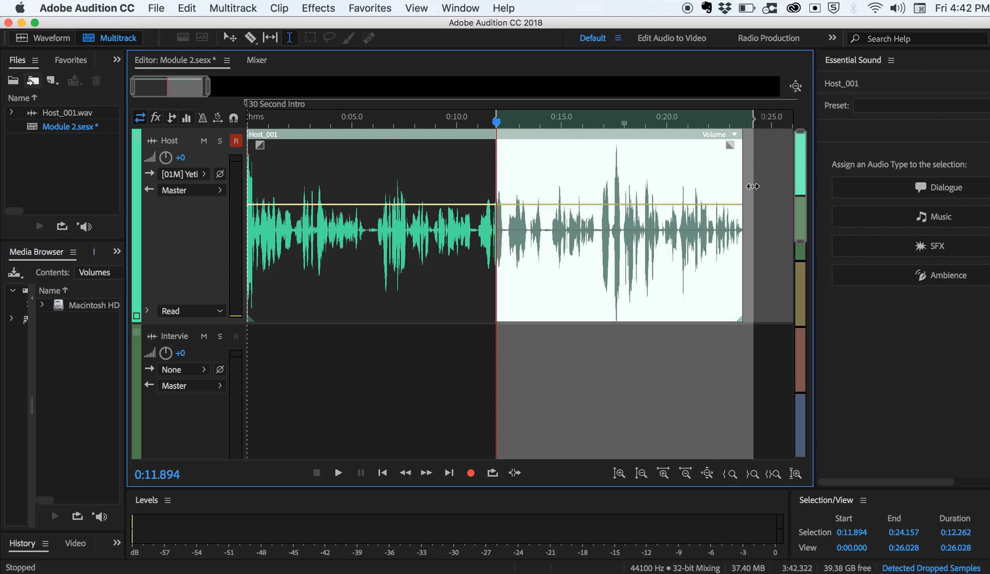
key("Delete")
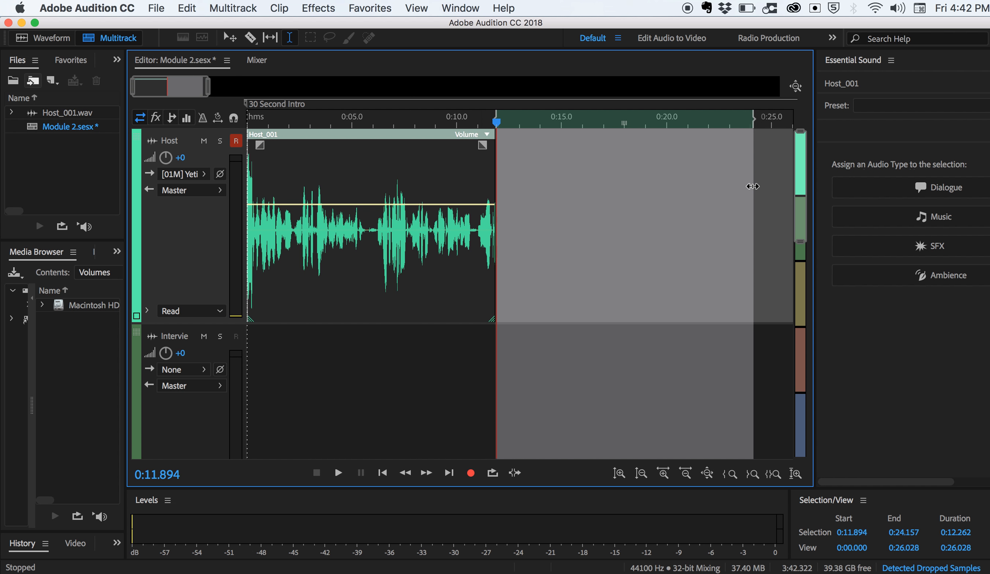
left_click(614, 196)
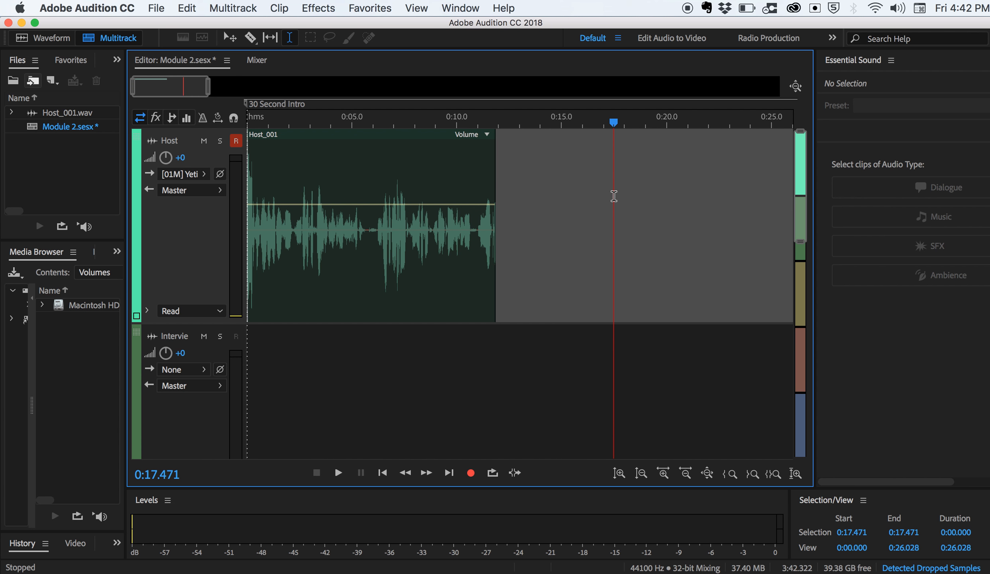
key("super+z")
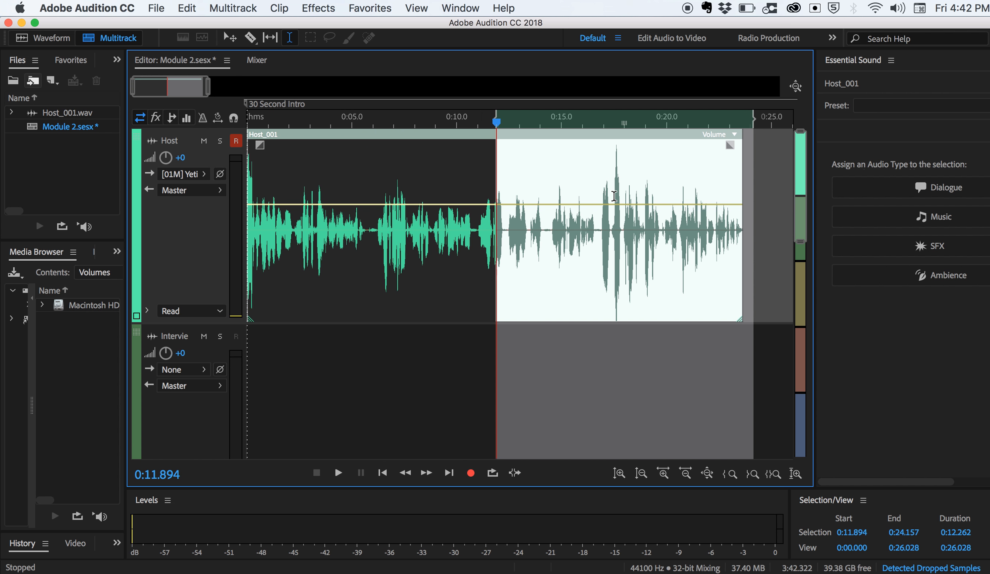
left_click(606, 191)
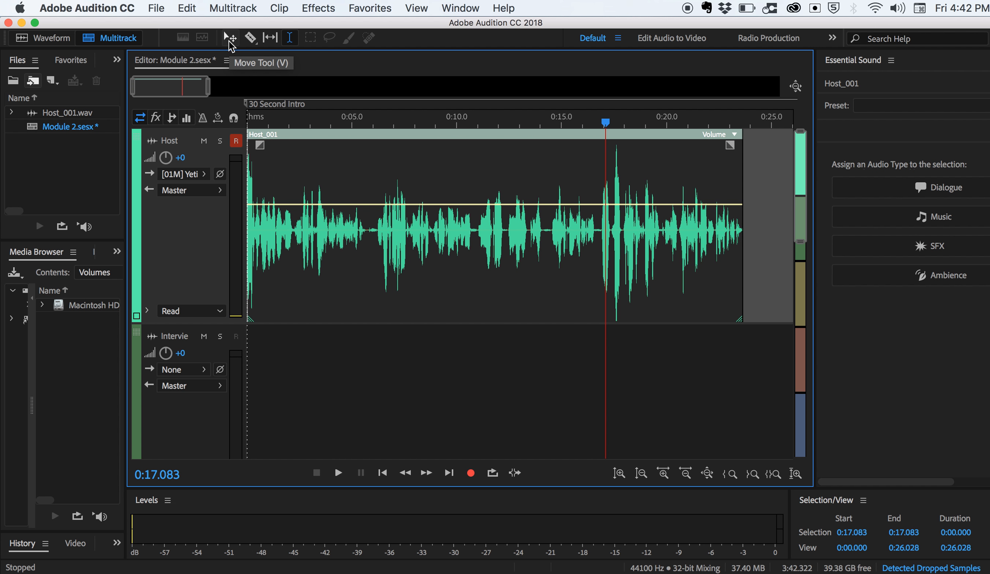
Try moving the whole Host clip with the Move tool.
left_click(230, 41)
left_click_drag(336, 169, 303, 166)
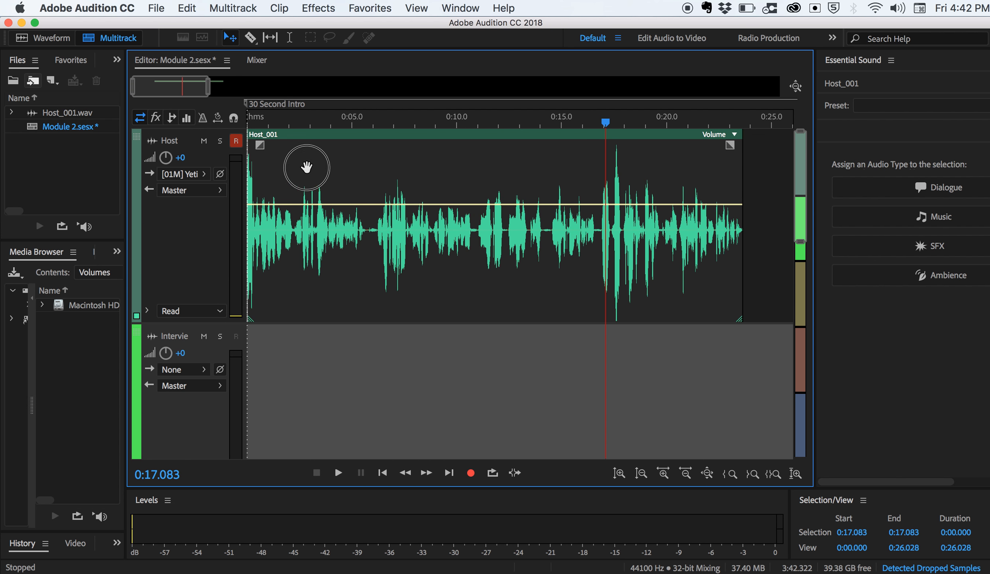
Split the Host clip with the Razor tool at about 0:11 and 0:14.
left_click(250, 38)
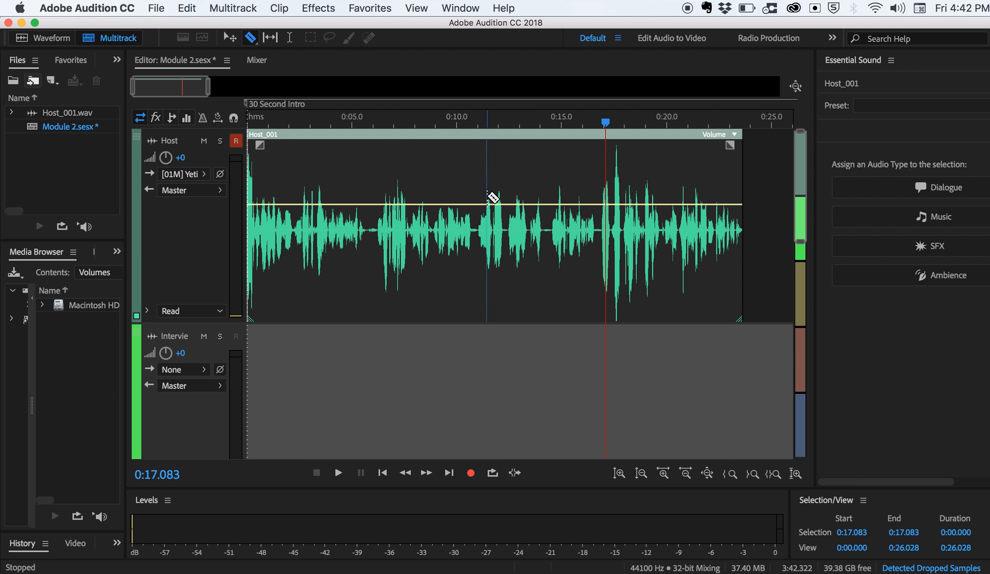
left_click(478, 188)
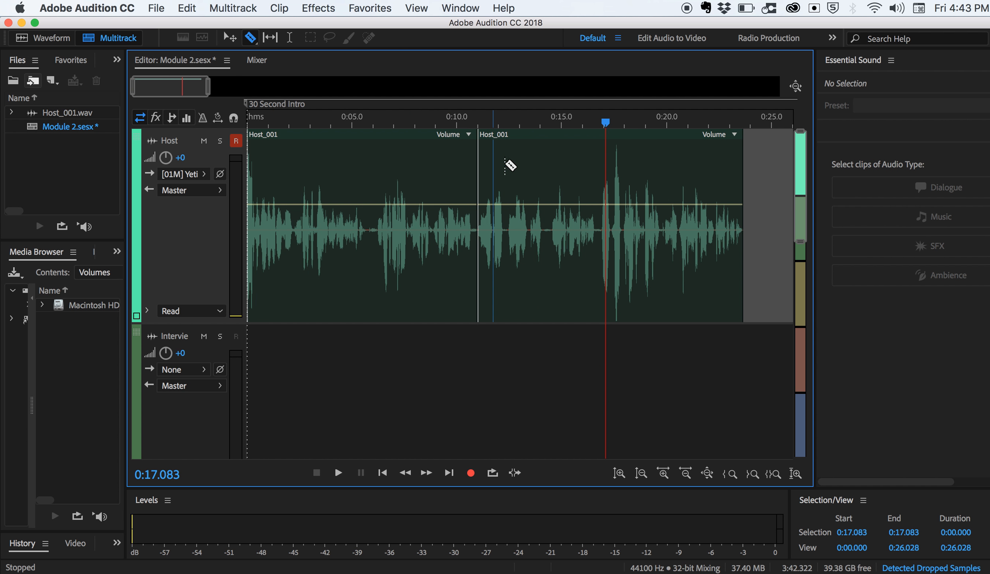
left_click(544, 184)
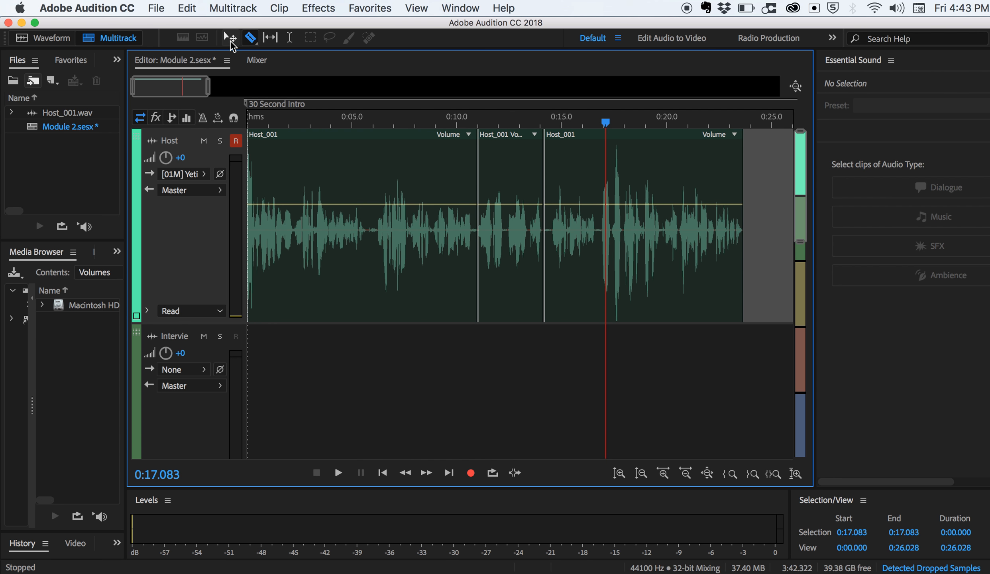
Delete the short middle segment between the two cuts in the Host clip.
left_click(230, 40)
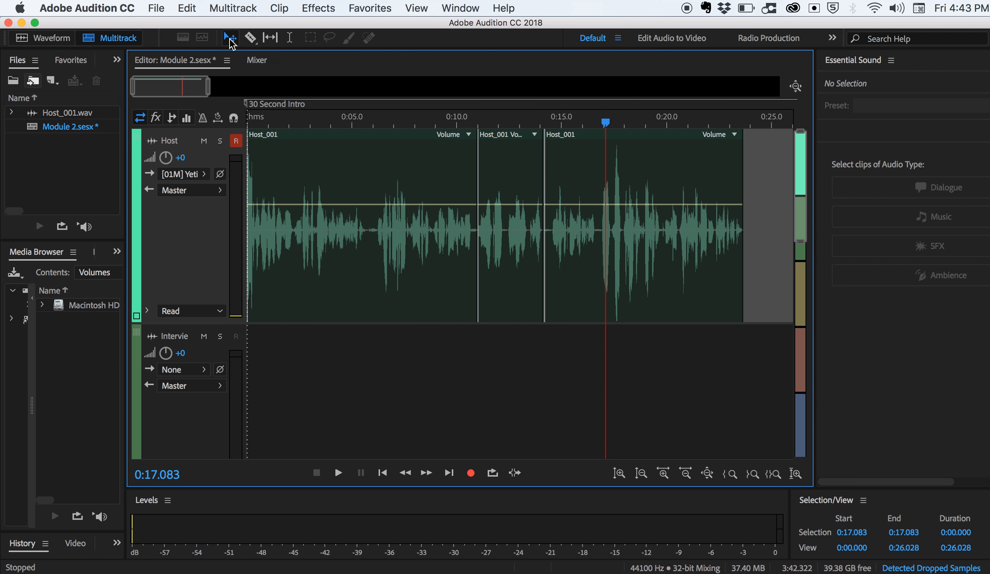
left_click(504, 177)
key("Delete")
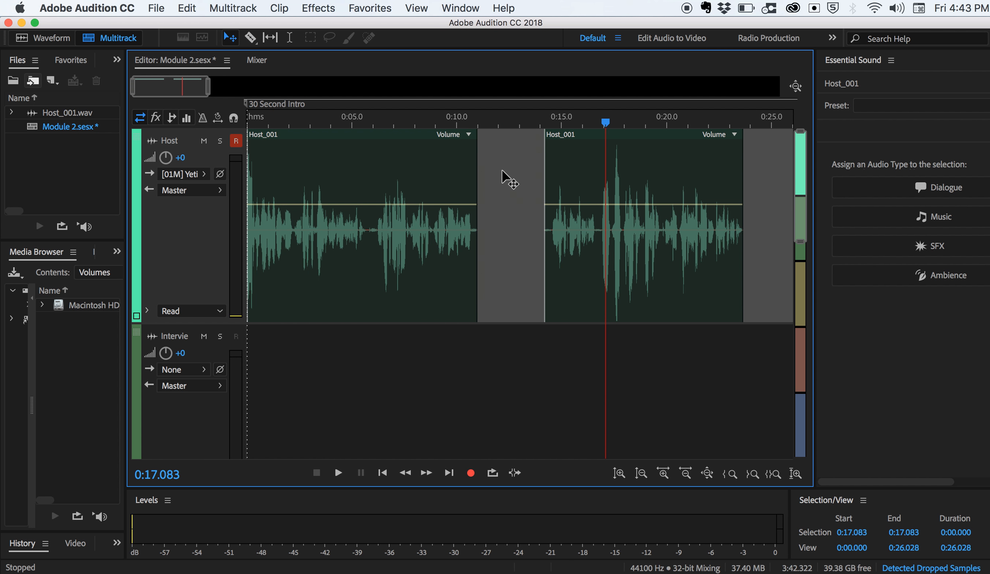
Move the second Host clip earlier so it starts at about 0:12.7, leaving a gap after the first clip.
left_click(578, 163)
left_click_drag(578, 163, 512, 164)
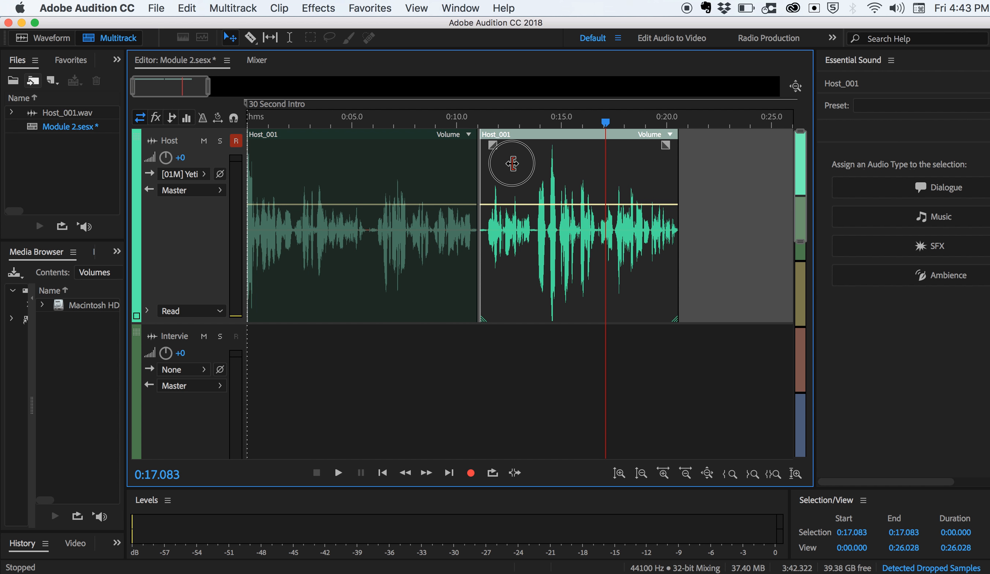
left_click_drag(512, 164, 544, 163)
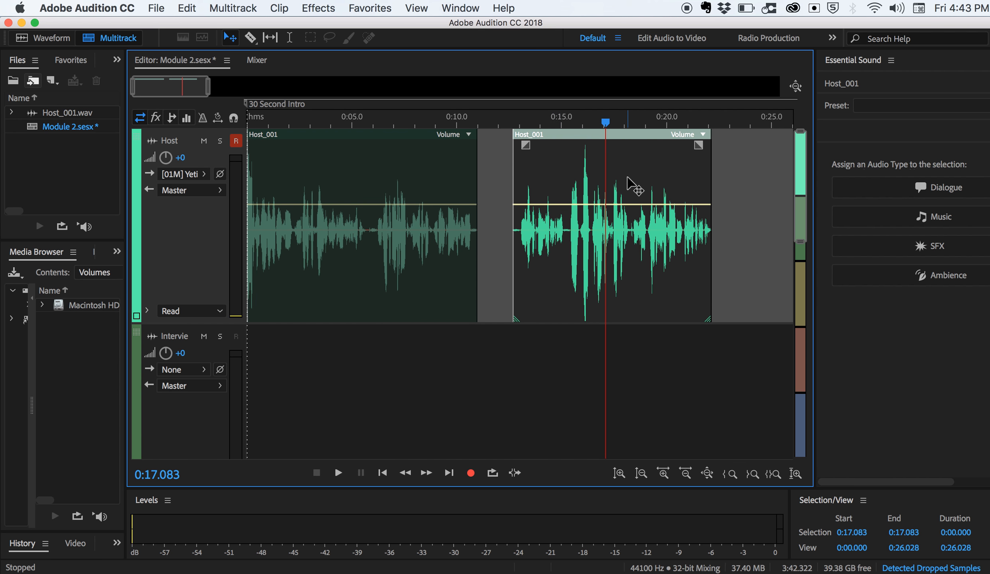
Trim the second Host clip to span about 0:15.2 to 0:18.2, and trim the first clip's end to about 0:08.7.
left_click_drag(710, 190, 628, 193)
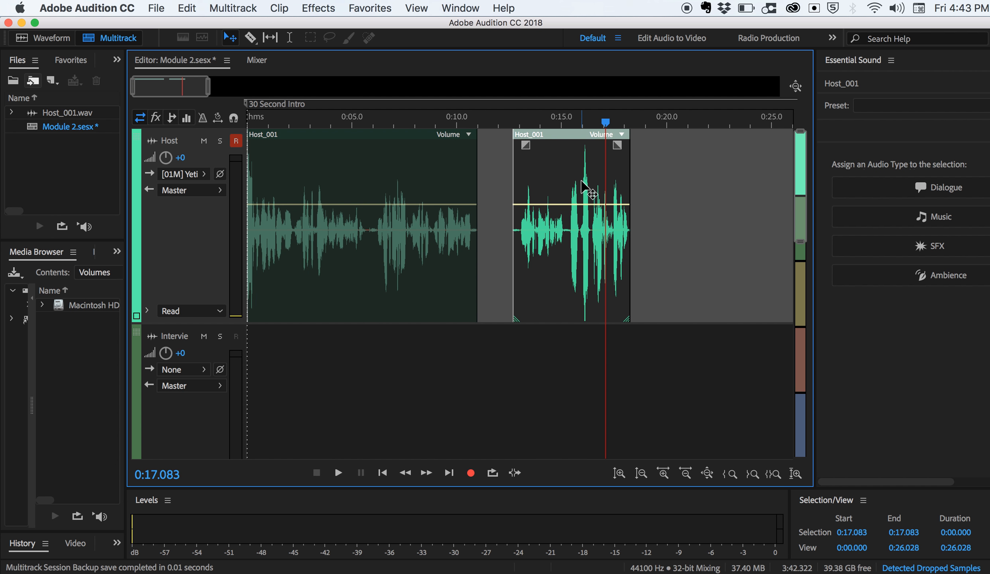
left_click_drag(477, 174, 427, 174)
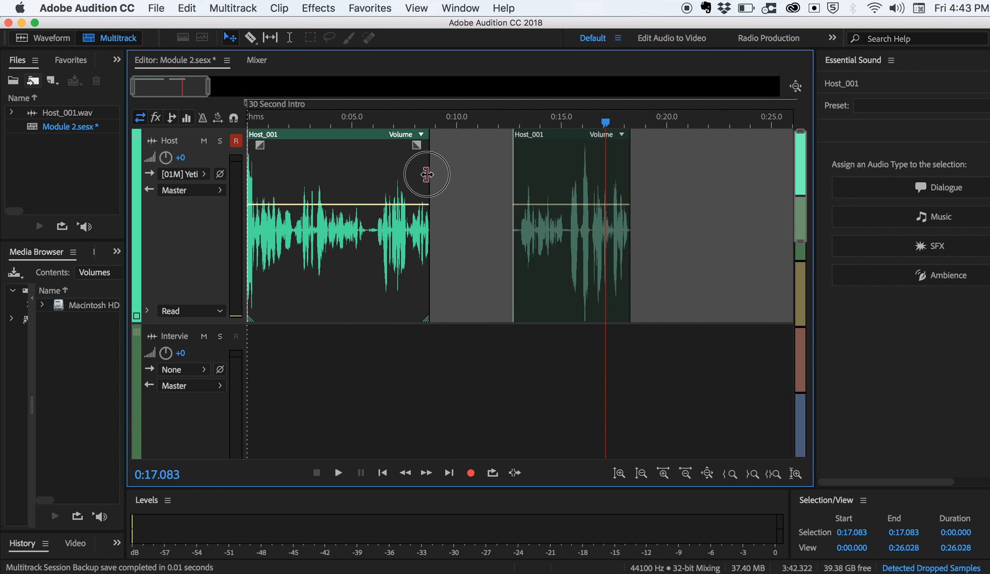
left_click_drag(515, 177, 567, 180)
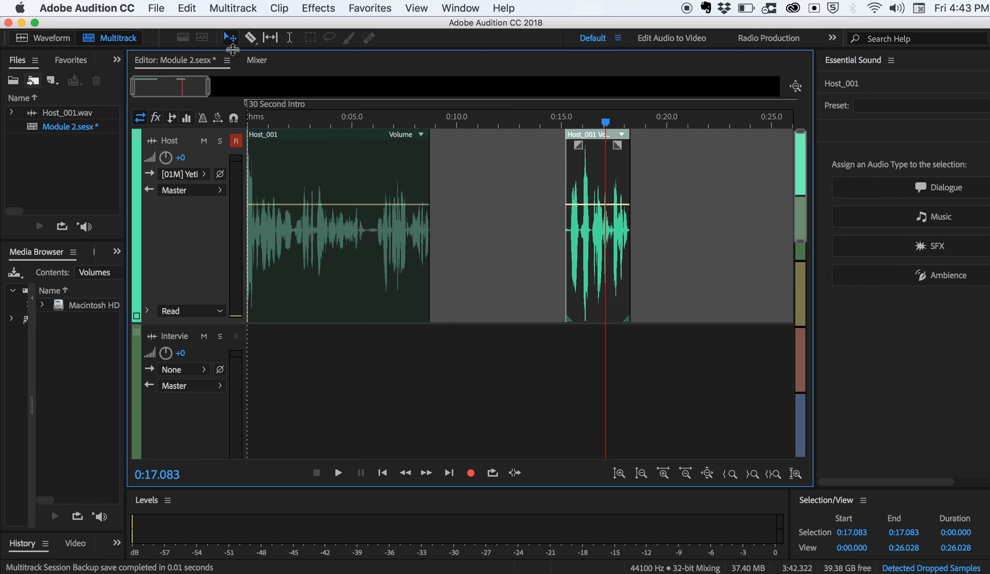
Reorder the Host clips so the short one starts at about 0:04.3 and the longer one follows at about 0:07.5.
left_click_drag(334, 147, 716, 181)
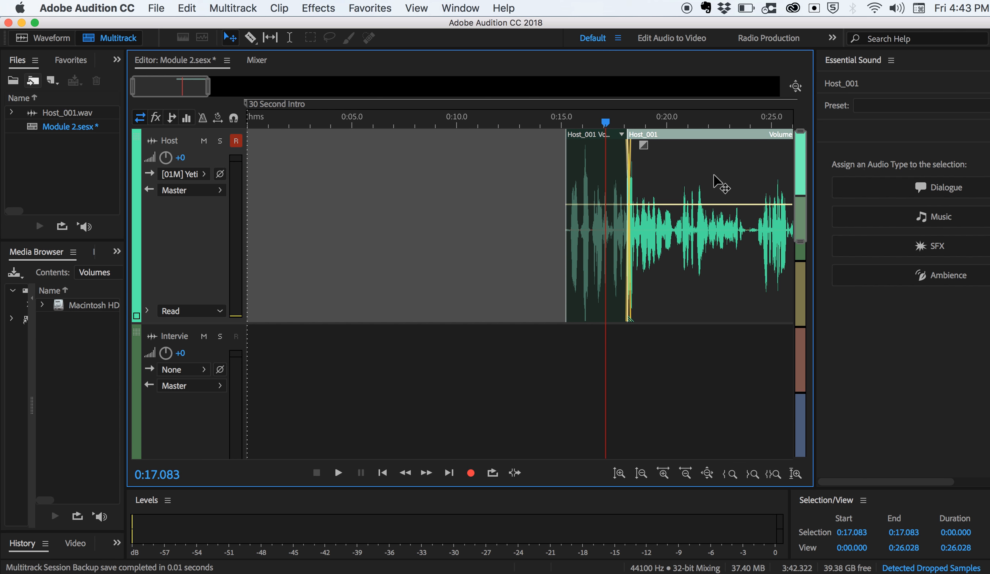
left_click_drag(610, 181, 381, 180)
left_click_drag(647, 181, 437, 174)
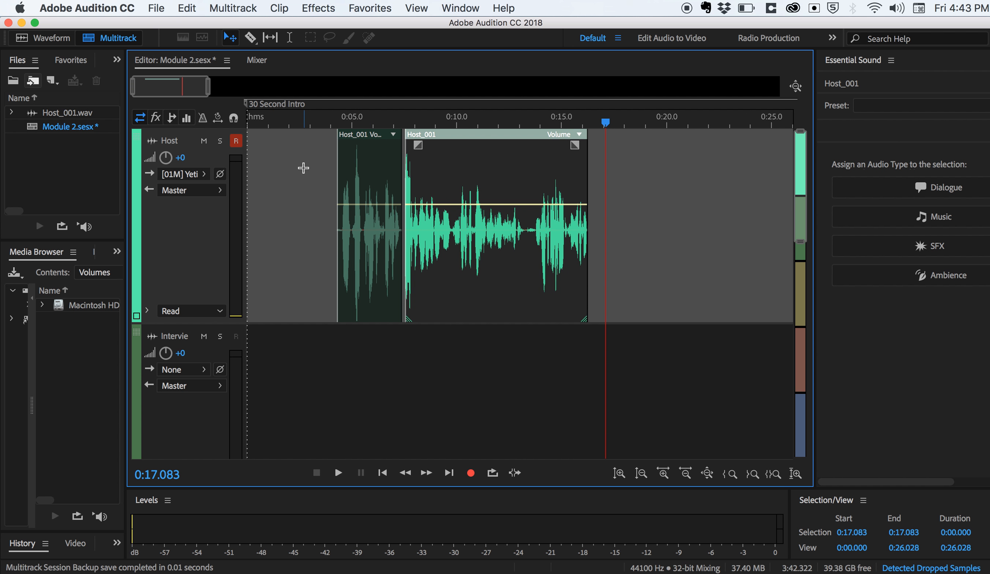
Select both Host clips together with a marquee around them.
left_click(290, 187)
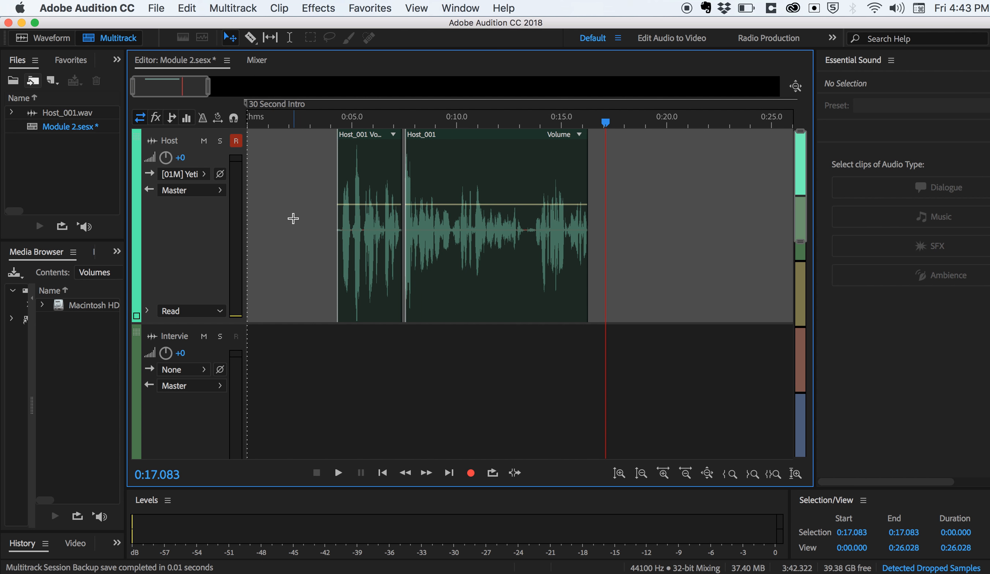
left_click_drag(285, 198, 452, 282)
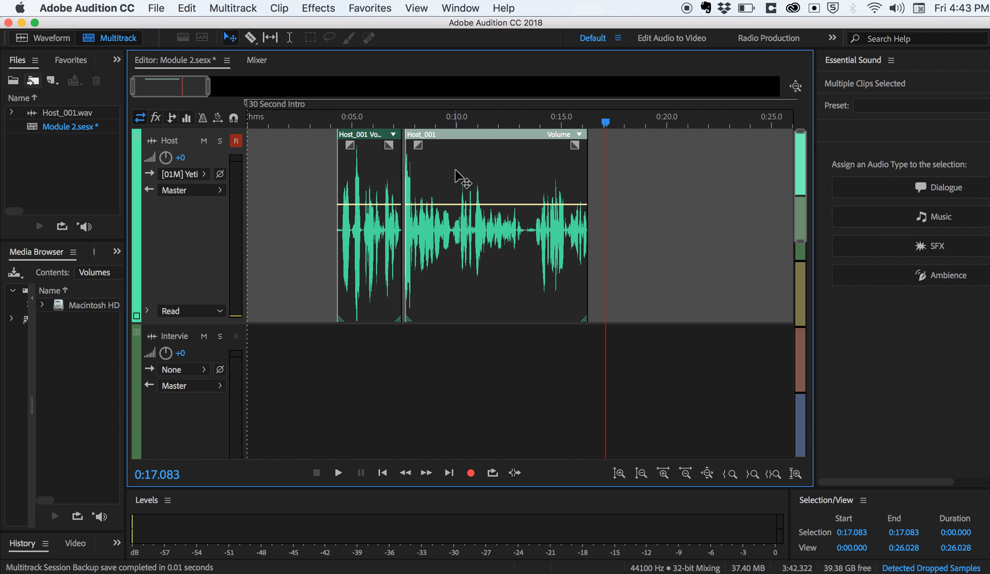